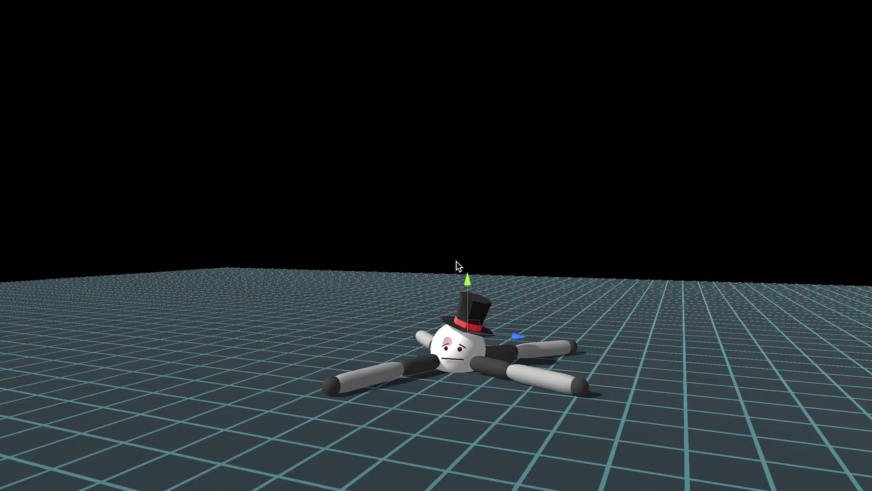
Drag the top-hatted robot upward on the Y axis until its legs dangle above the grid
{"action": "left_click_drag", "start_coordinate": [468, 276], "coordinate": [474, 180]}
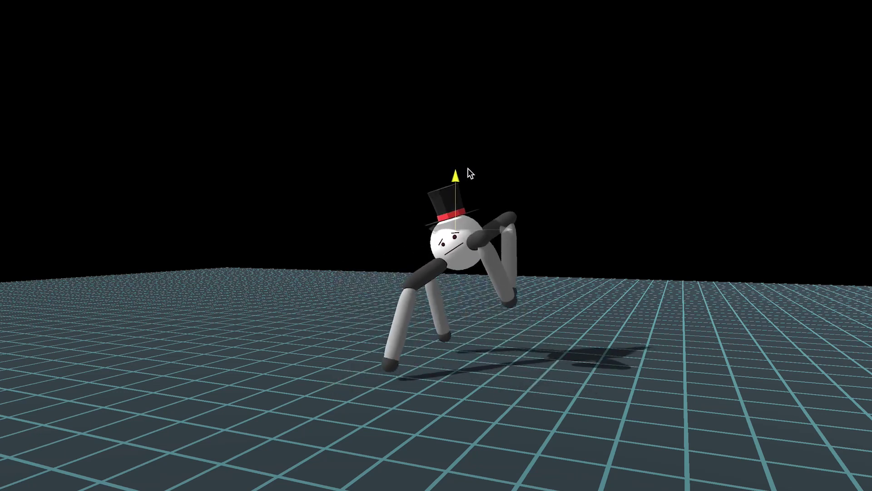
{"action": "mouse_move", "coordinate": [473, 180]}
{"action": "left_mouse_down"}
{"action": "mouse_move", "coordinate": [462, 122]}
{"action": "mouse_move", "coordinate": [461, 136]}
{"action": "left_mouse_up"}
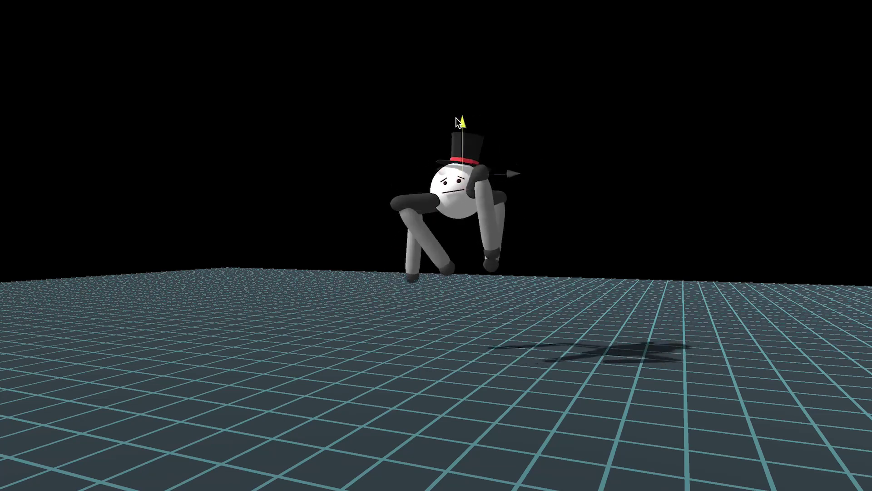